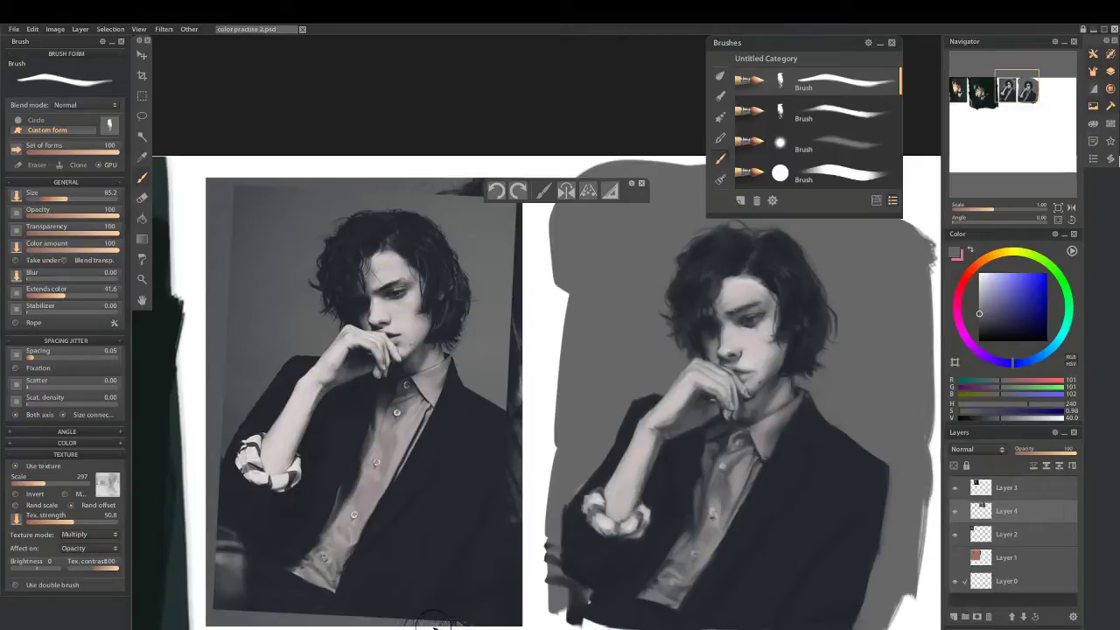
Erase the small stray grey mark from the blank canvas below the portraits, switching layers until the one holding it is active.
scroll(528, 411, down, 2)
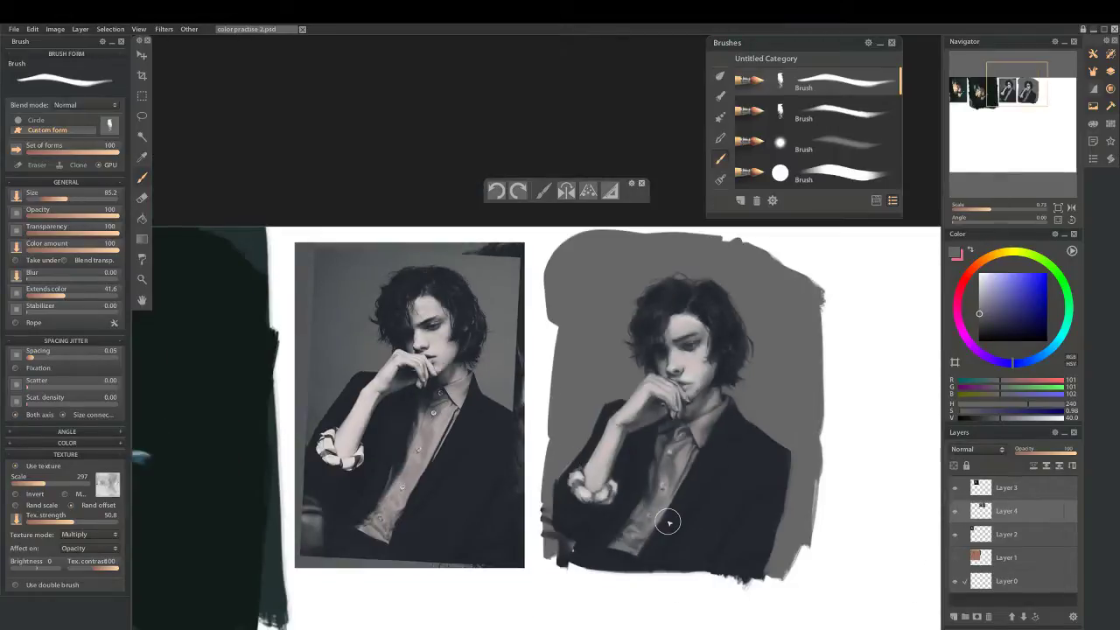
scroll(667, 522, up, 1)
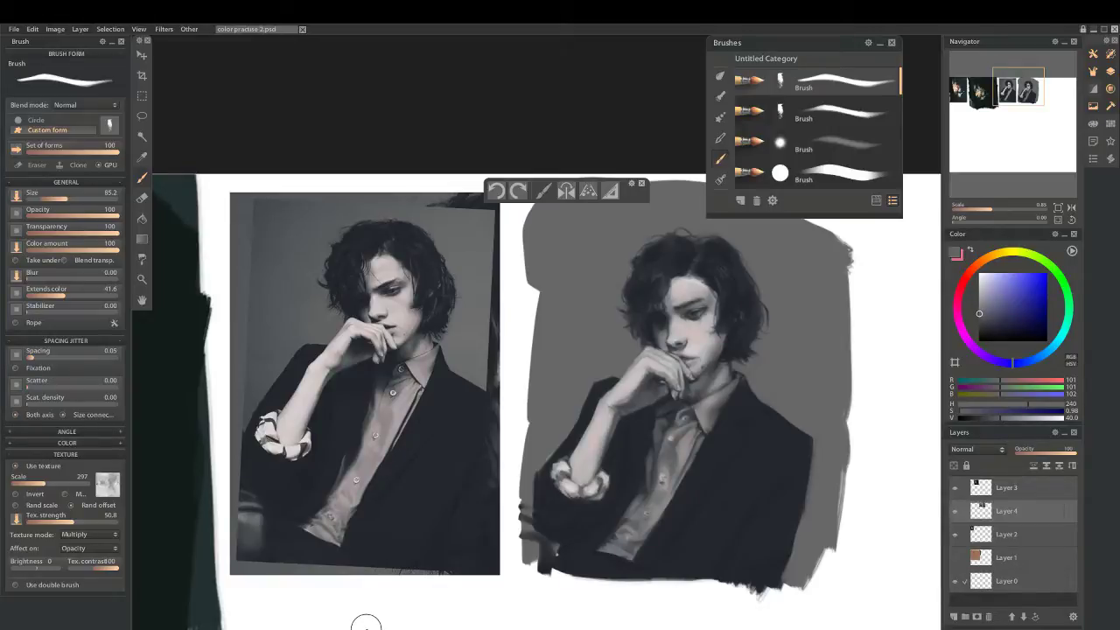
scroll(365, 626, down, 5)
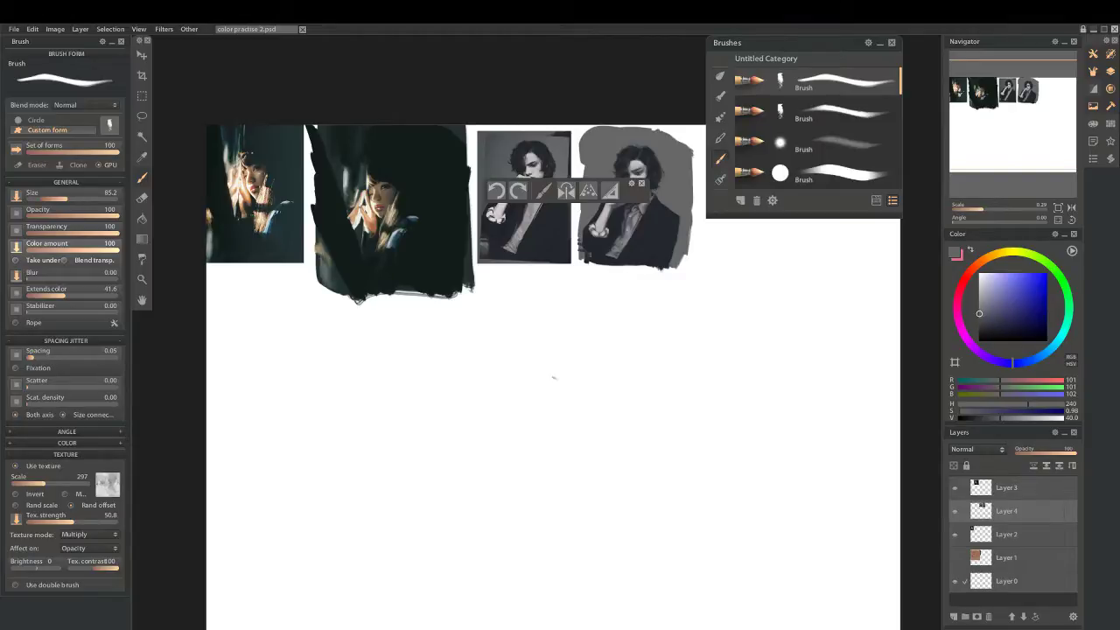
key(e)
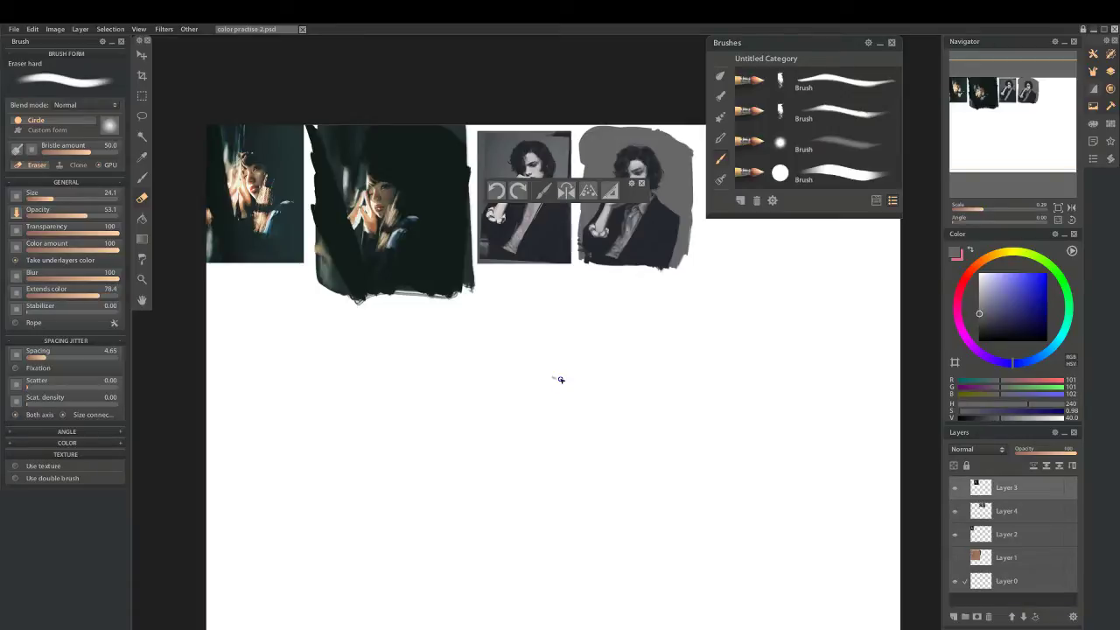
click(1004, 536)
scroll(554, 376, up, 4)
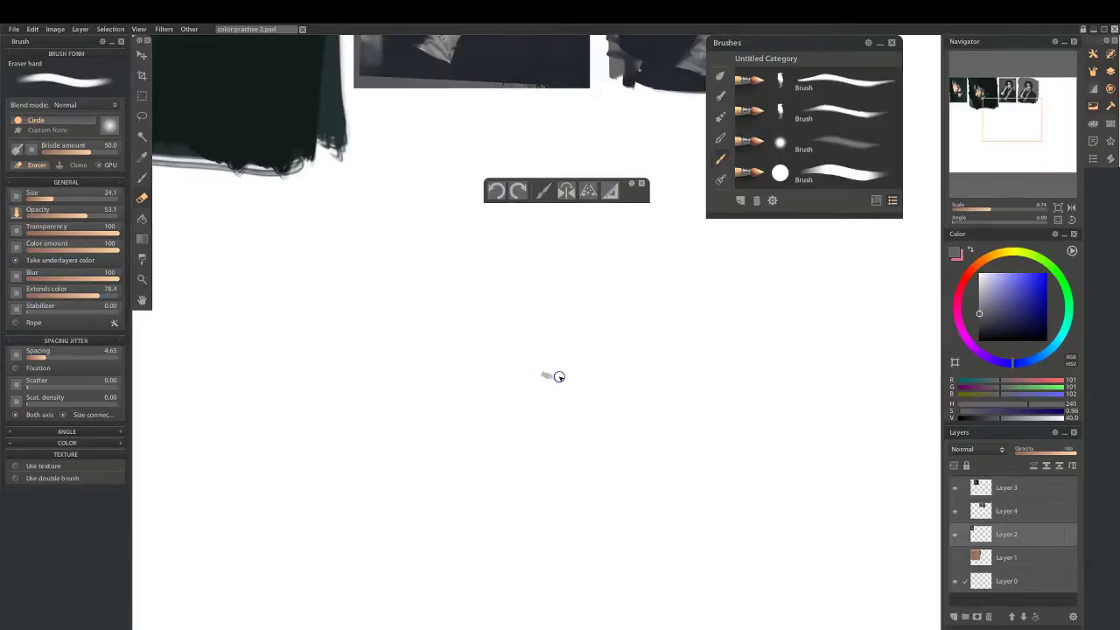
key(alt+bracketleft)
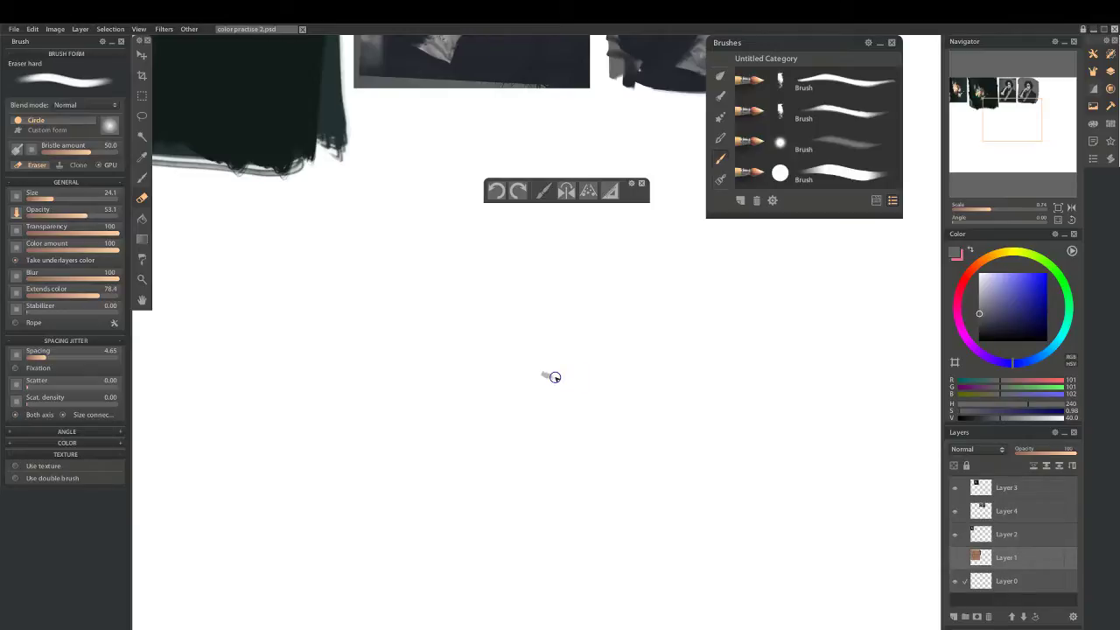
key(alt+bracketleft)
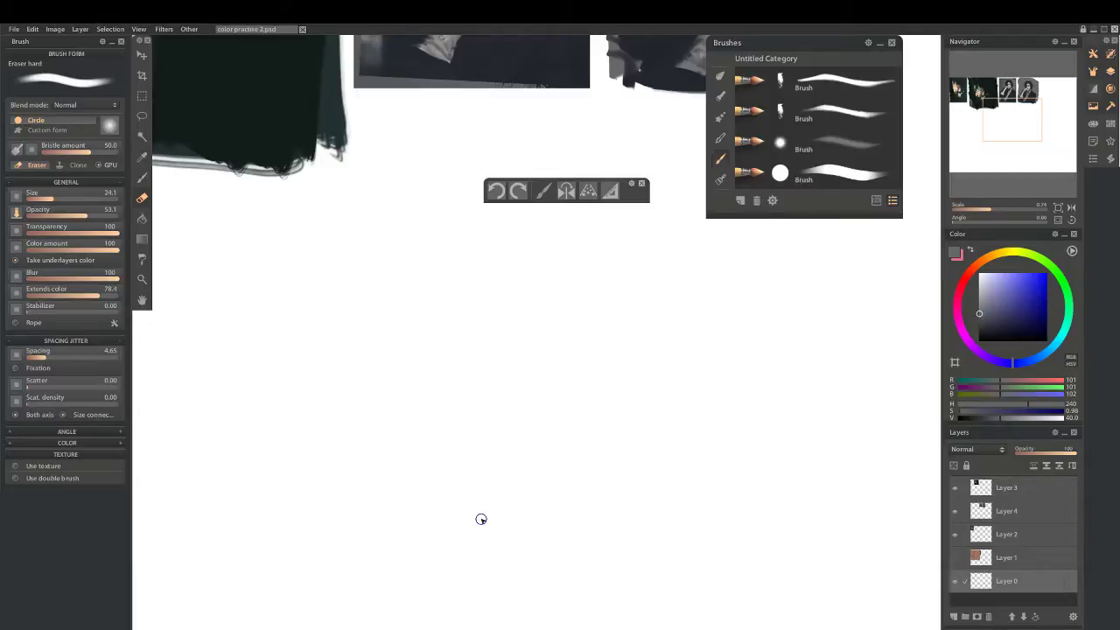
Paste the copied reference photo of the woman in the knitted sweater onto a new layer above all the others.
scroll(577, 290, down, 2)
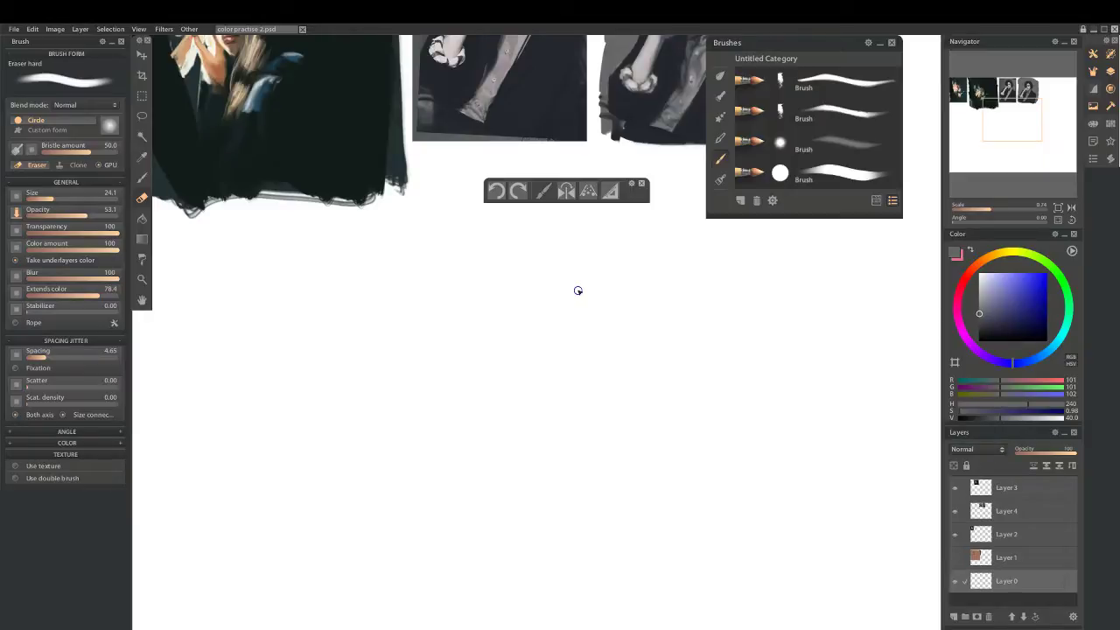
key(alt+e)
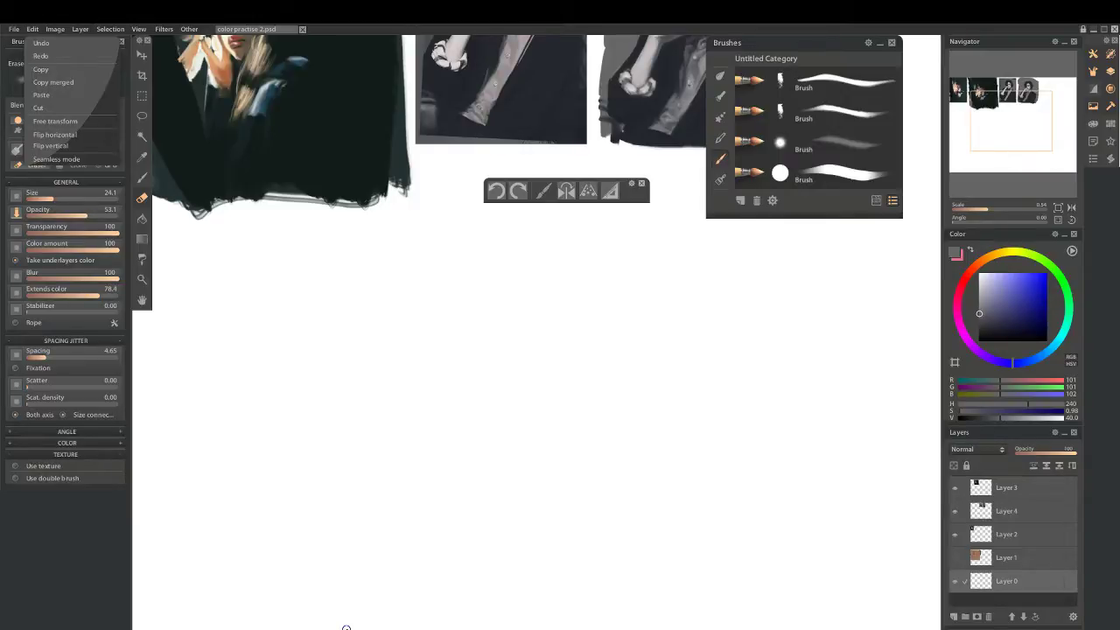
click(50, 96)
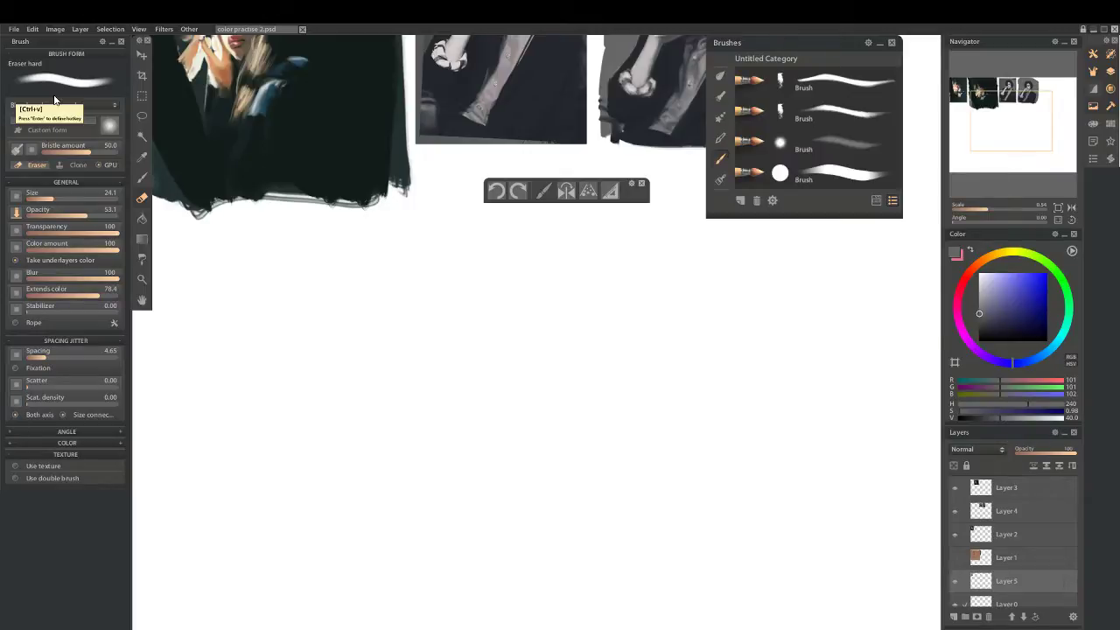
scroll(538, 333, down, 3)
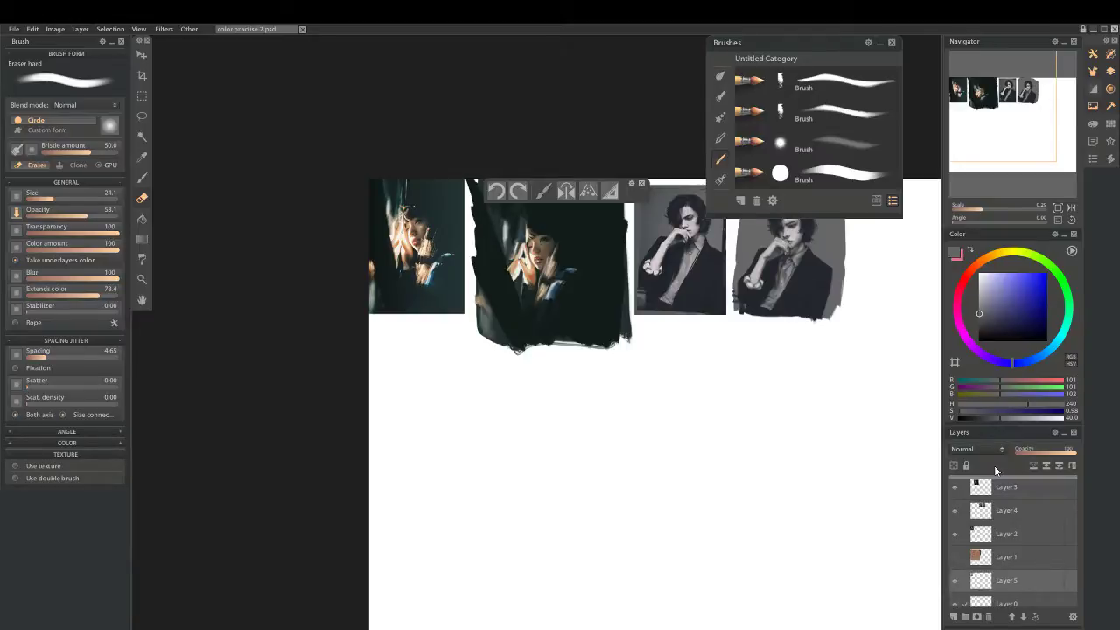
key(ctrl+v)
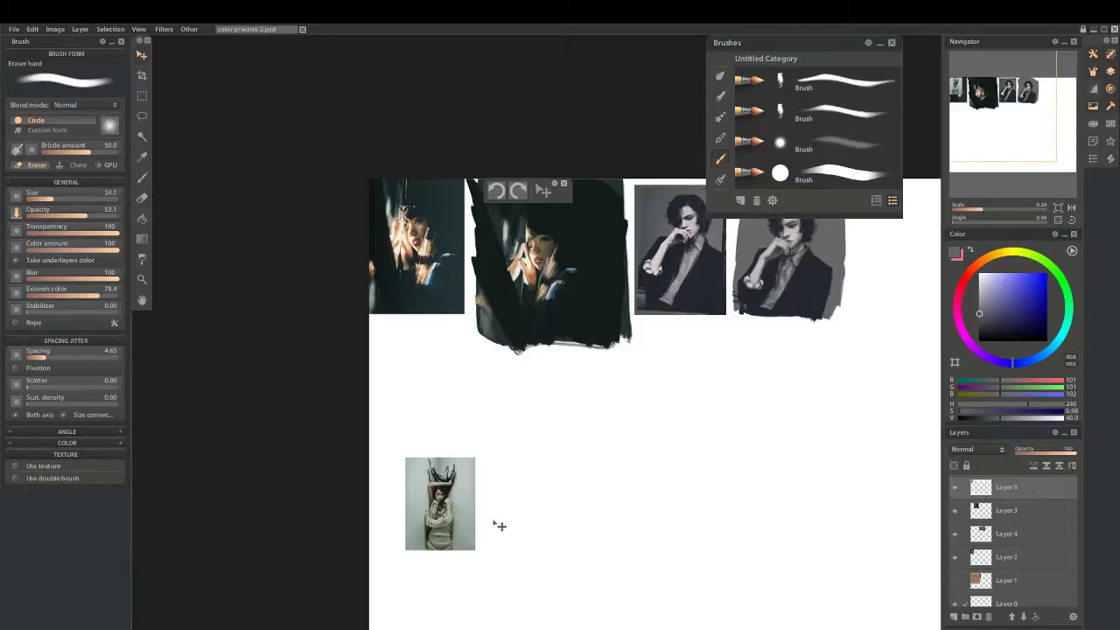
Enlarge the pasted photo with a free transform, place it below the first reference image, apply the transform and deselect.
scroll(524, 473, up, 1)
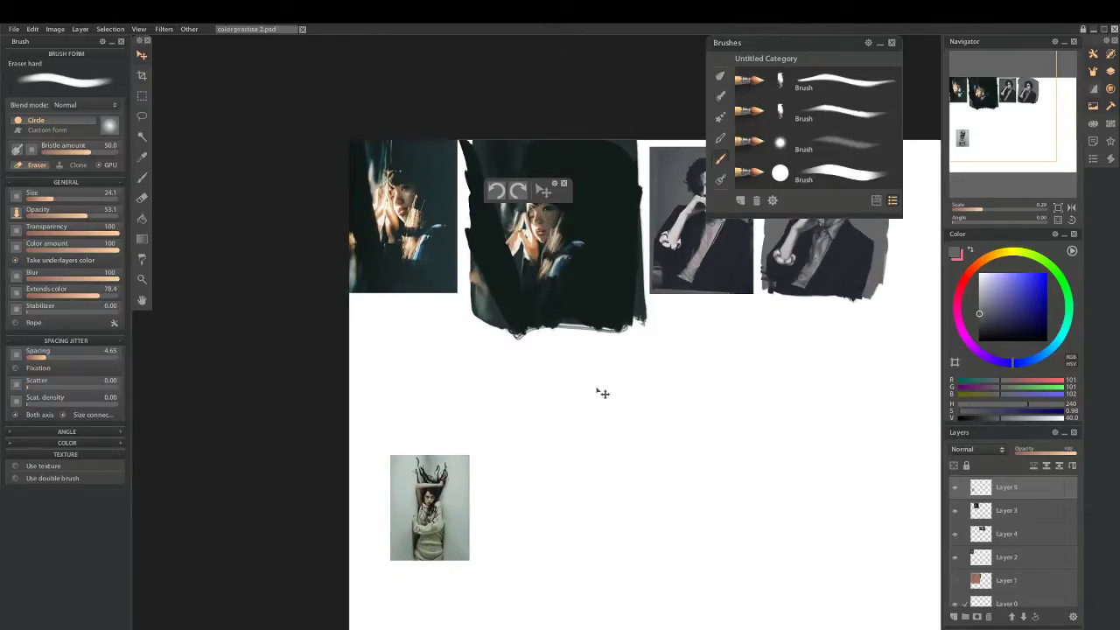
scroll(425, 305, up, 1)
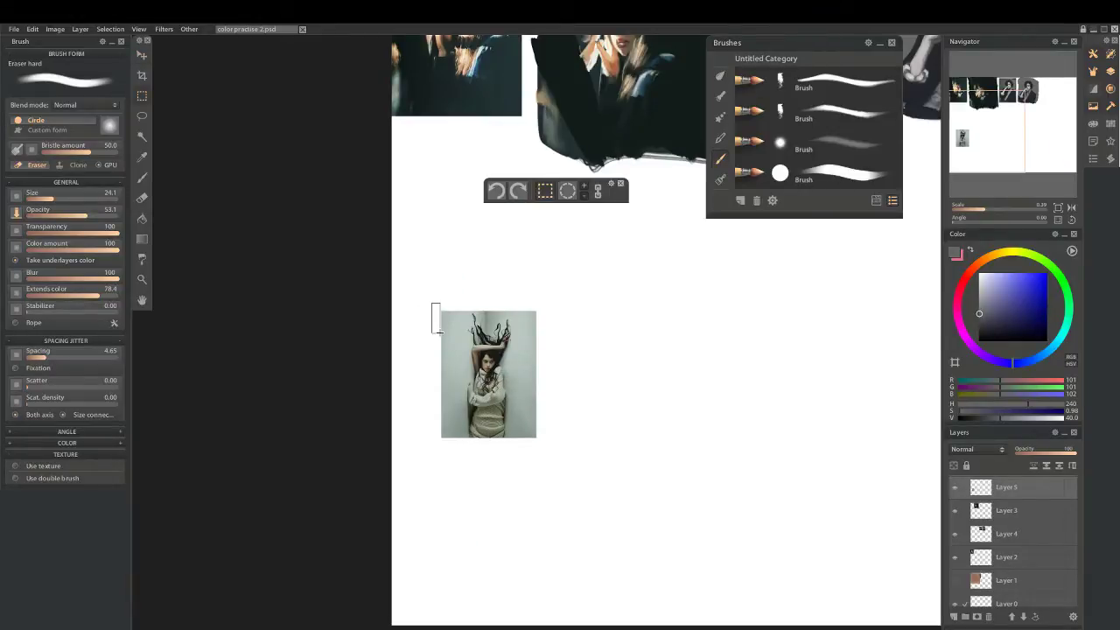
key(ctrl+t)
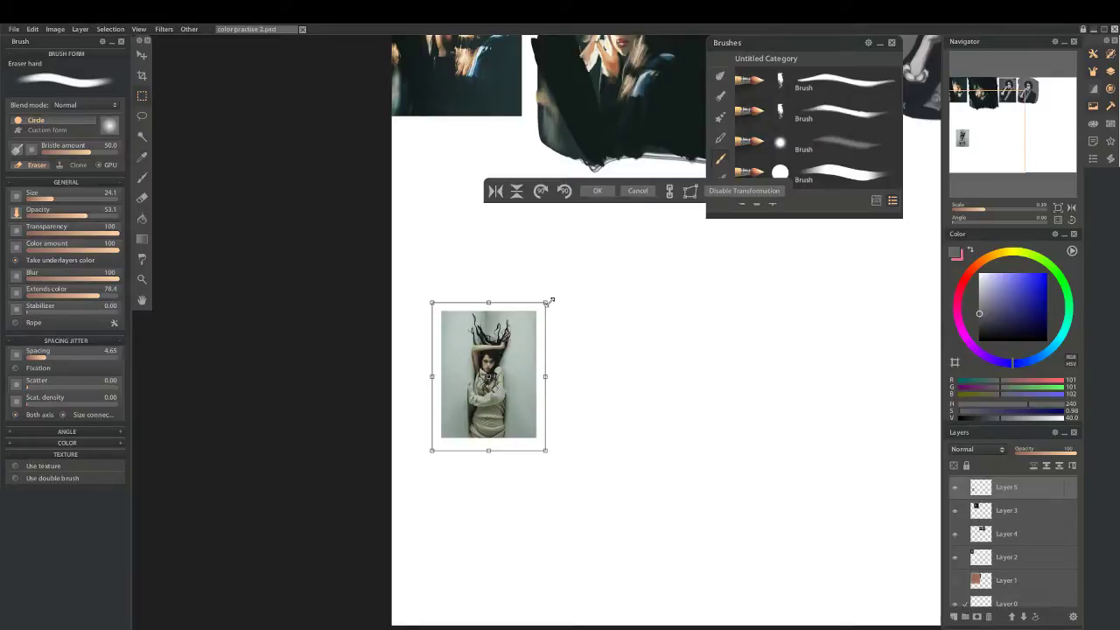
drag(550, 301, 619, 261)
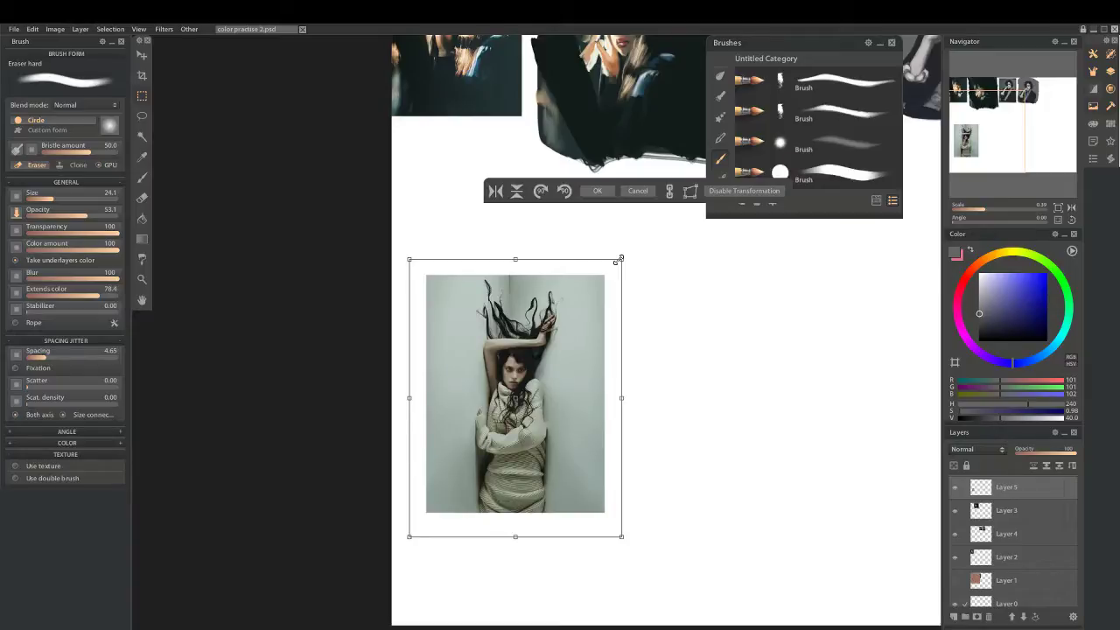
scroll(577, 303, down, 3)
scroll(578, 393, up, 2)
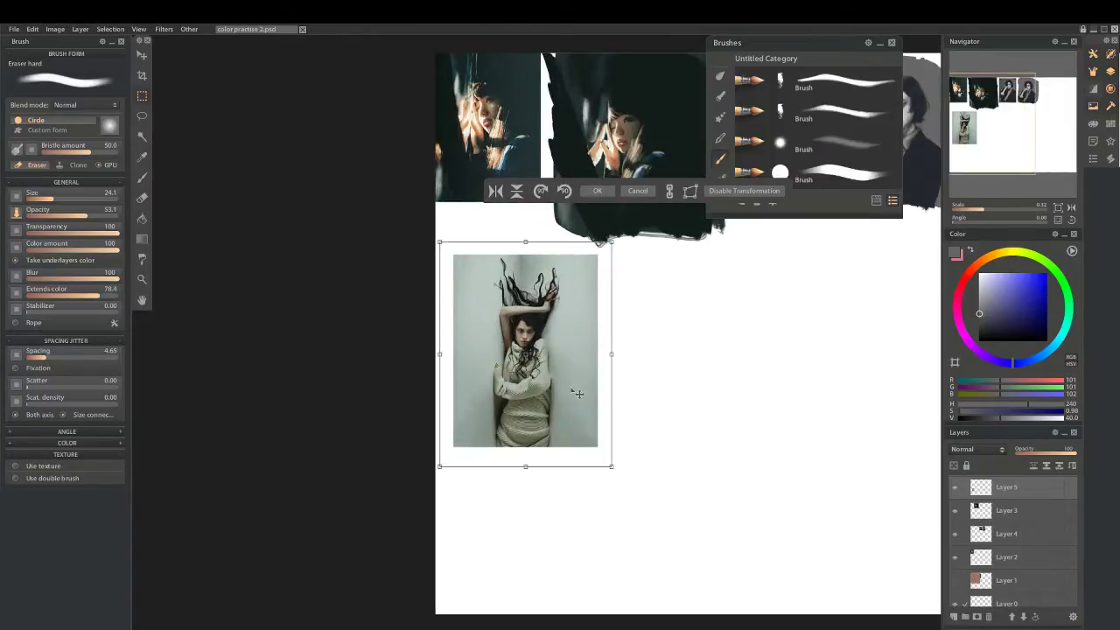
drag(577, 393, 573, 412)
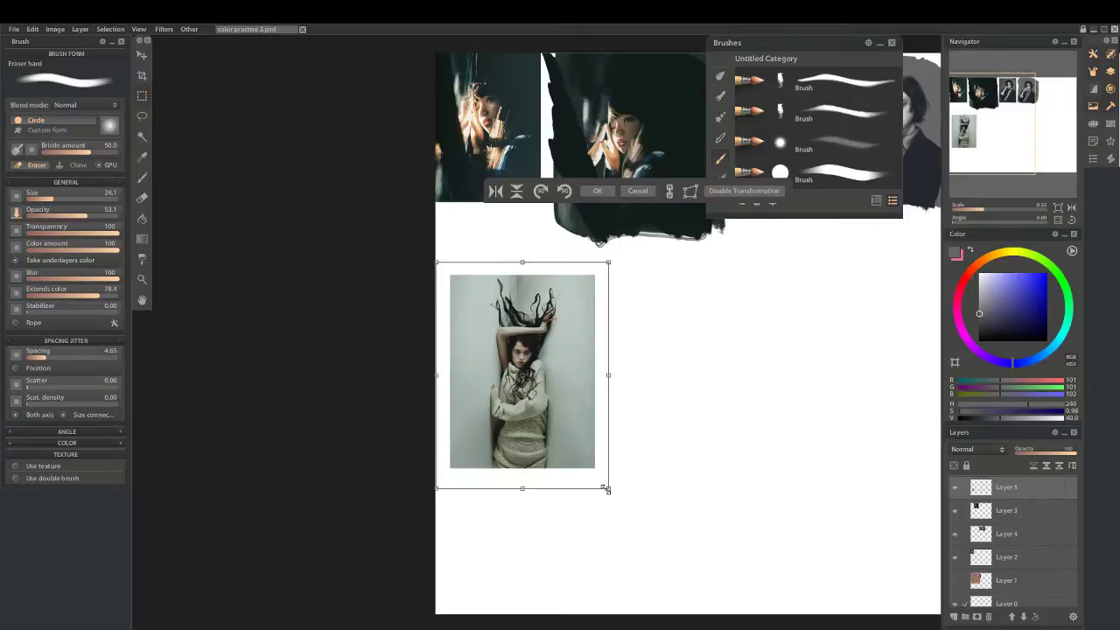
drag(607, 487, 613, 496)
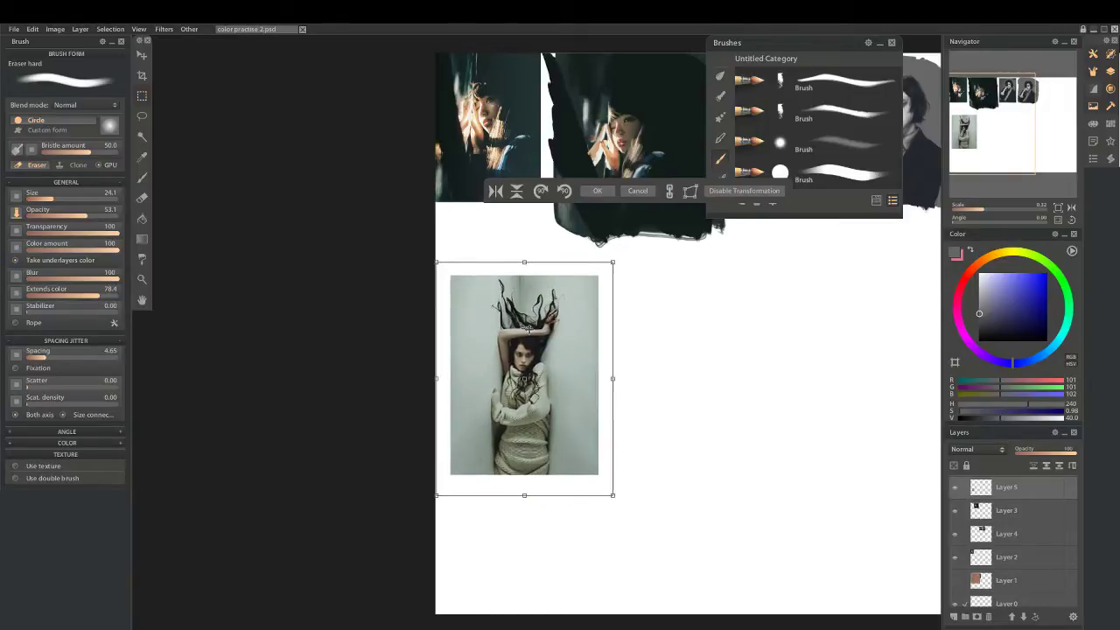
click(598, 192)
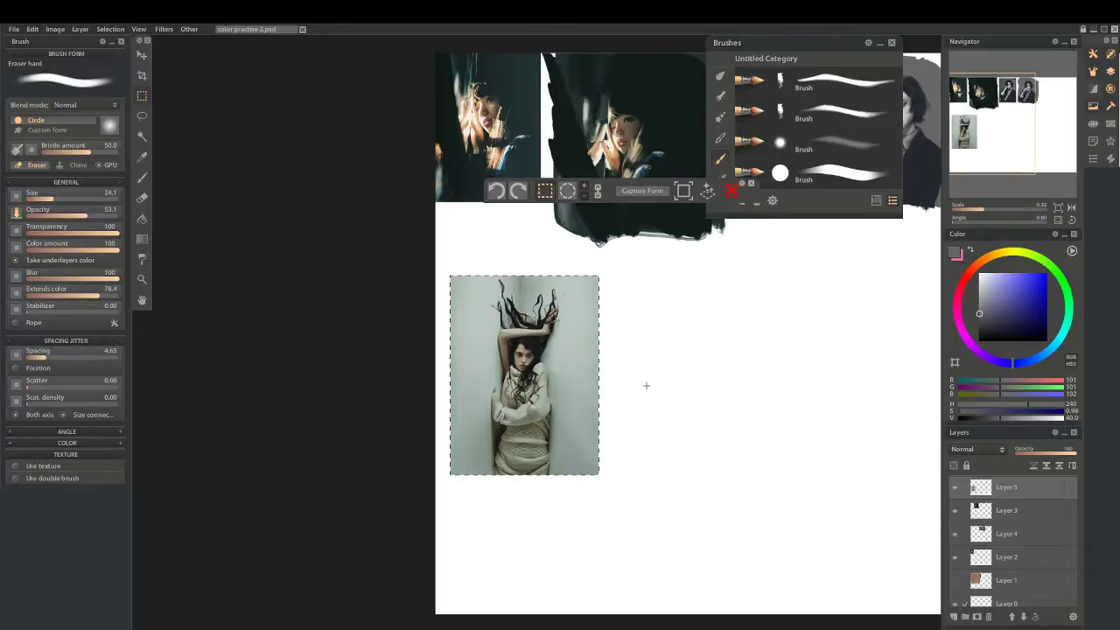
key(ctrl+d)
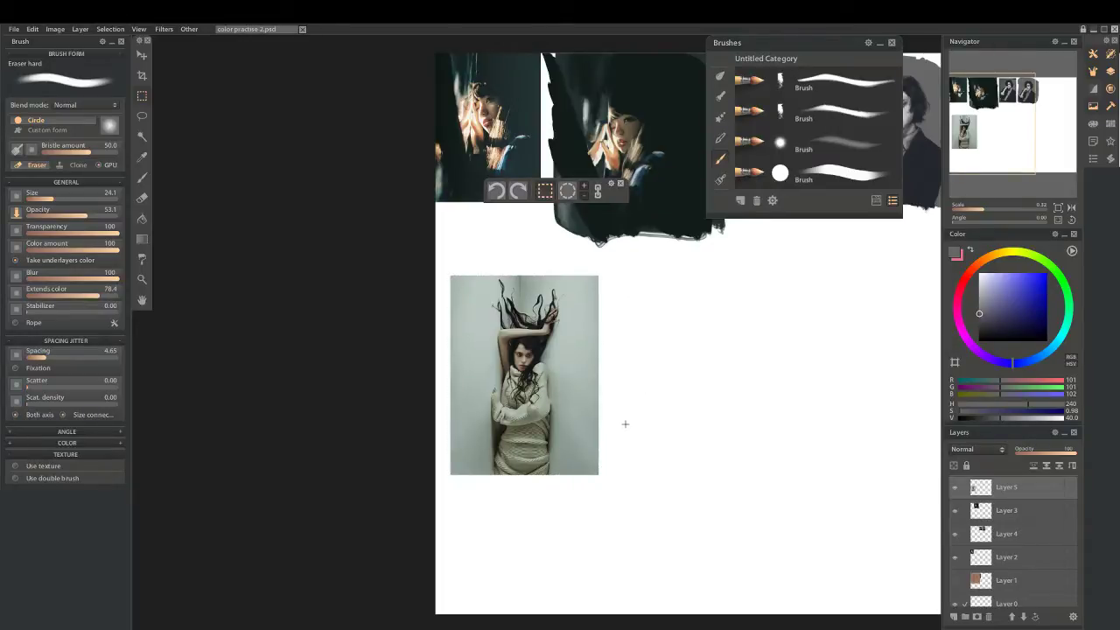
scroll(633, 371, up, 3)
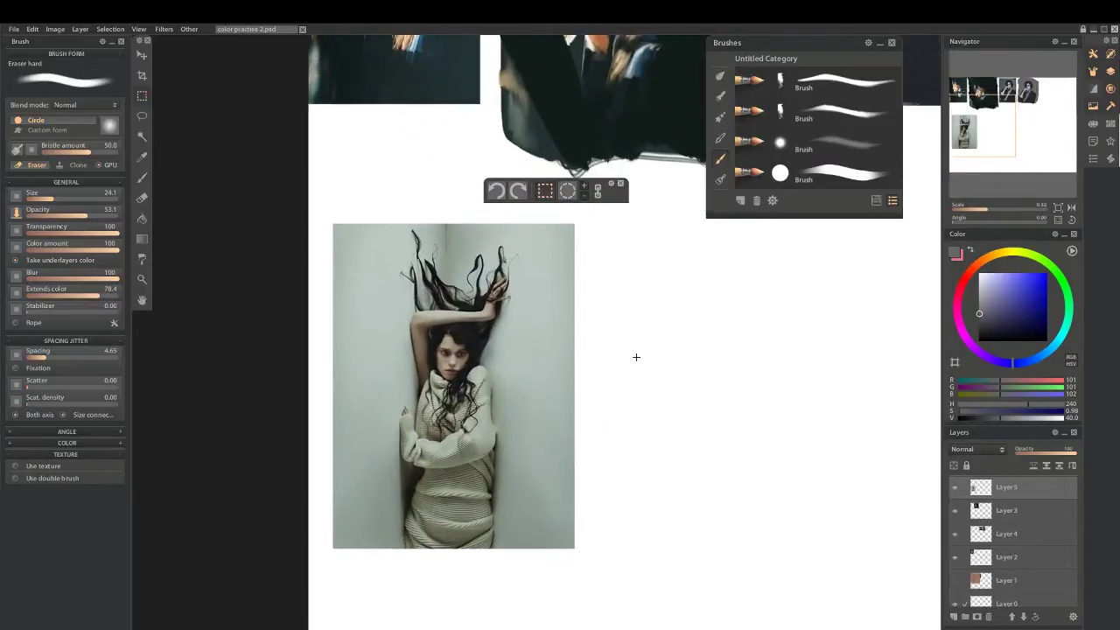
scroll(618, 362, down, 2)
scroll(525, 406, up, 2)
scroll(515, 412, up, 1)
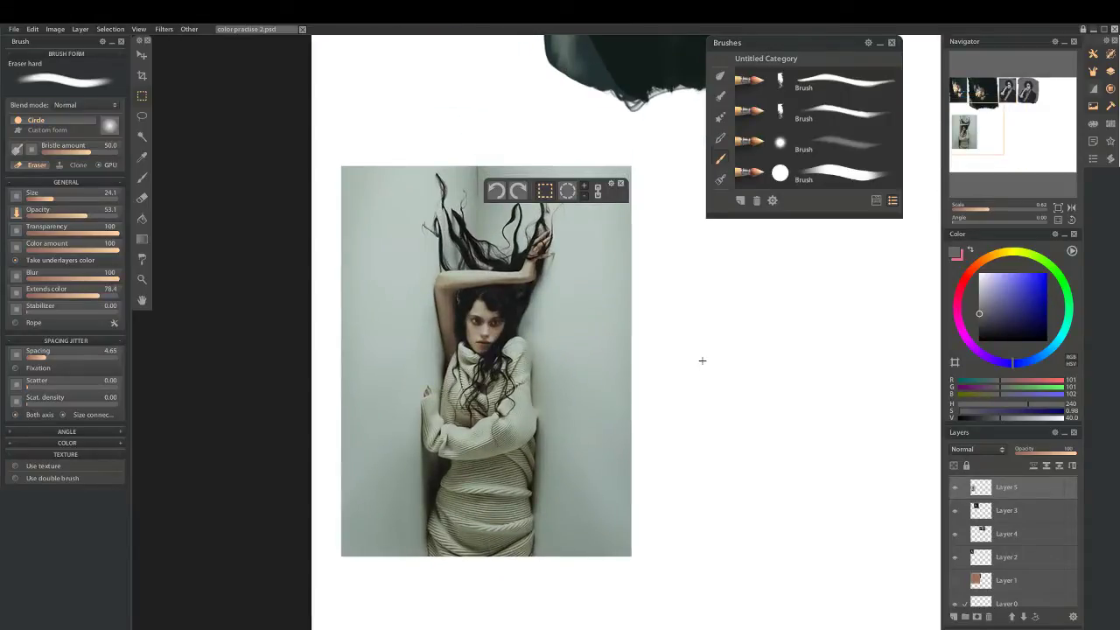
scroll(696, 293, down, 1)
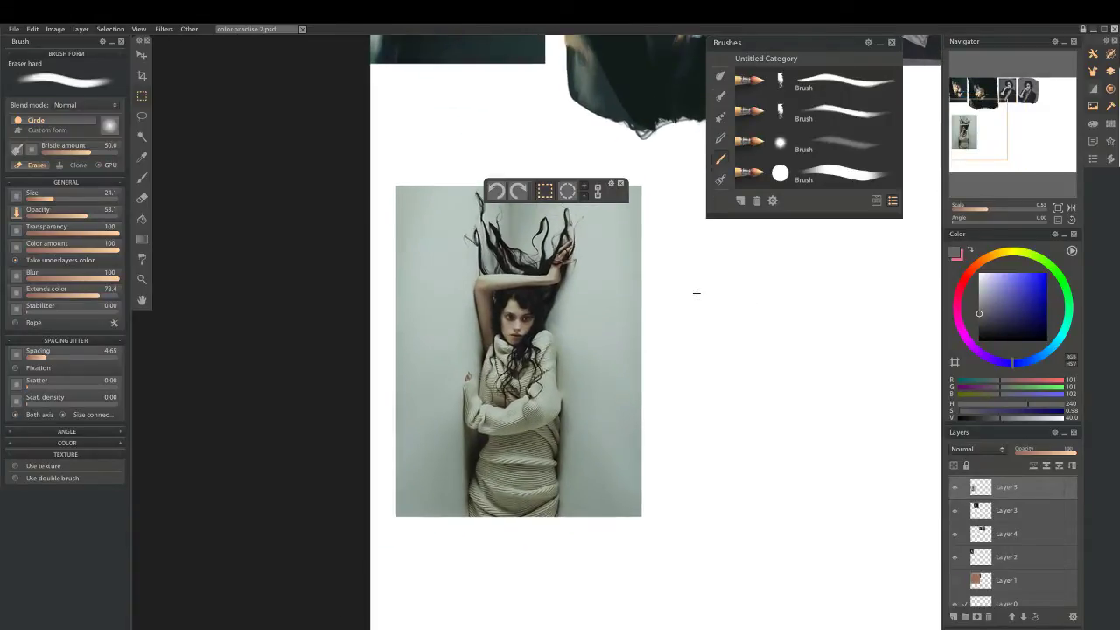
scroll(739, 291, down, 4)
scroll(695, 287, up, 2)
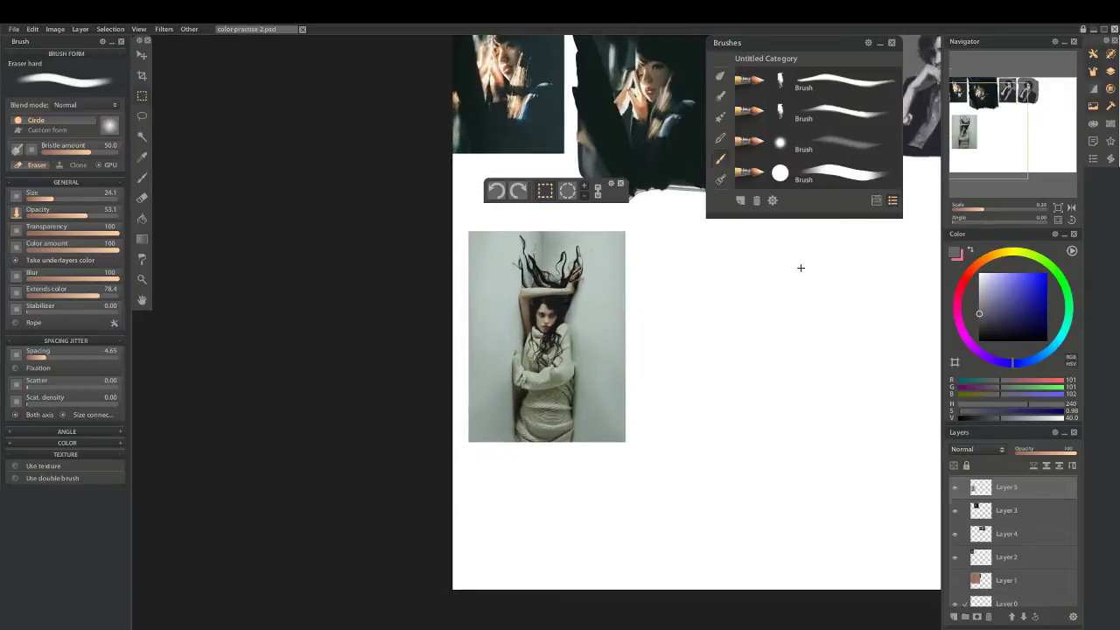
scroll(712, 280, up, 1)
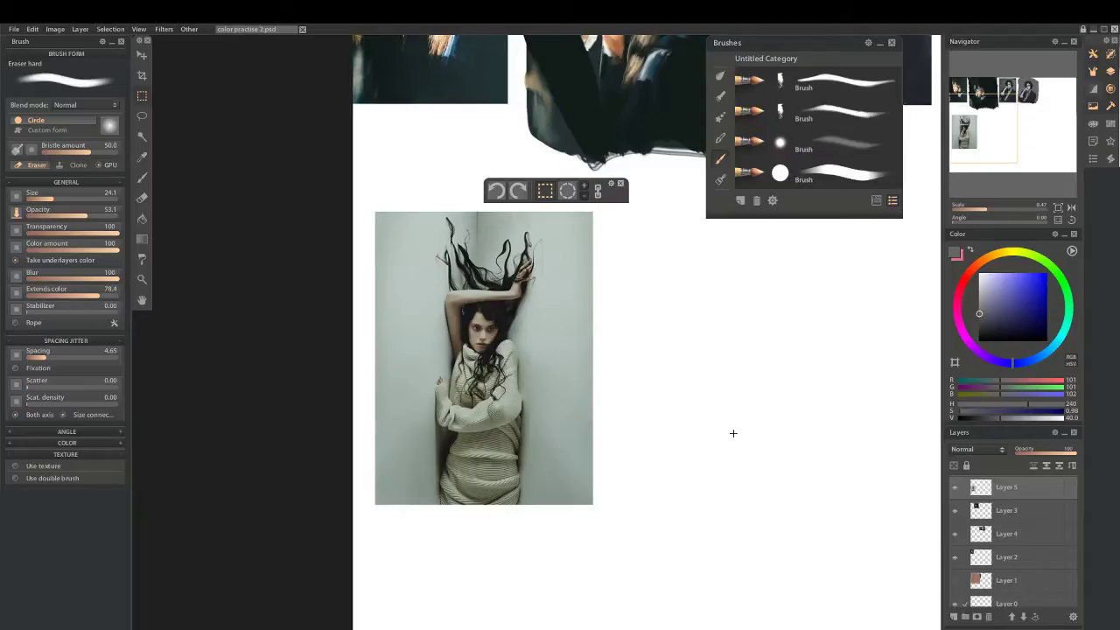
drag(735, 435, 632, 431)
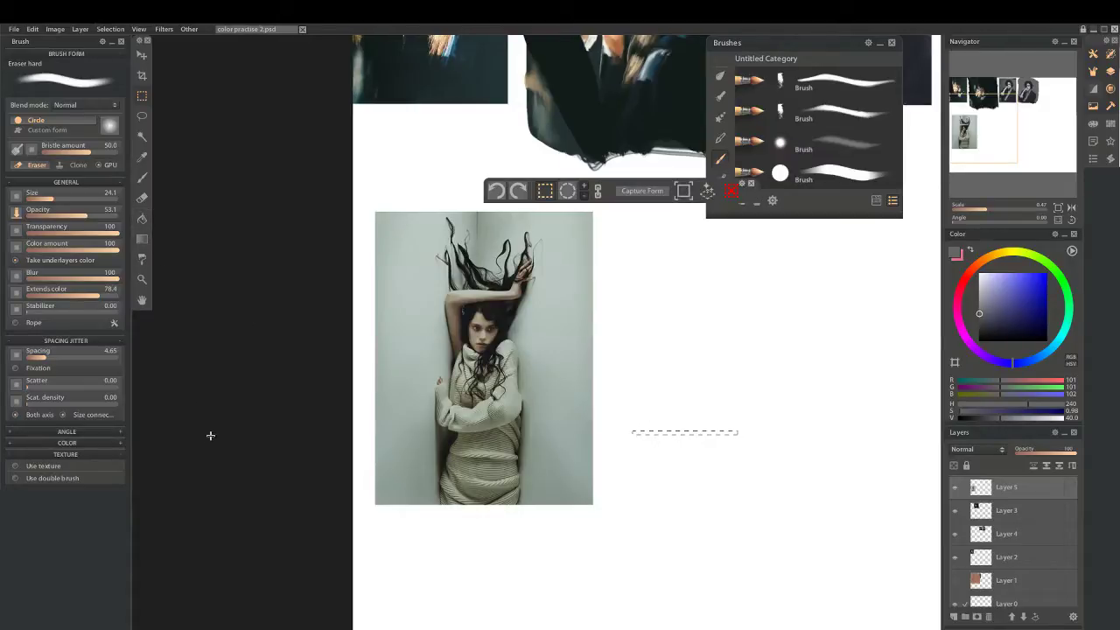
key(ctrl+d)
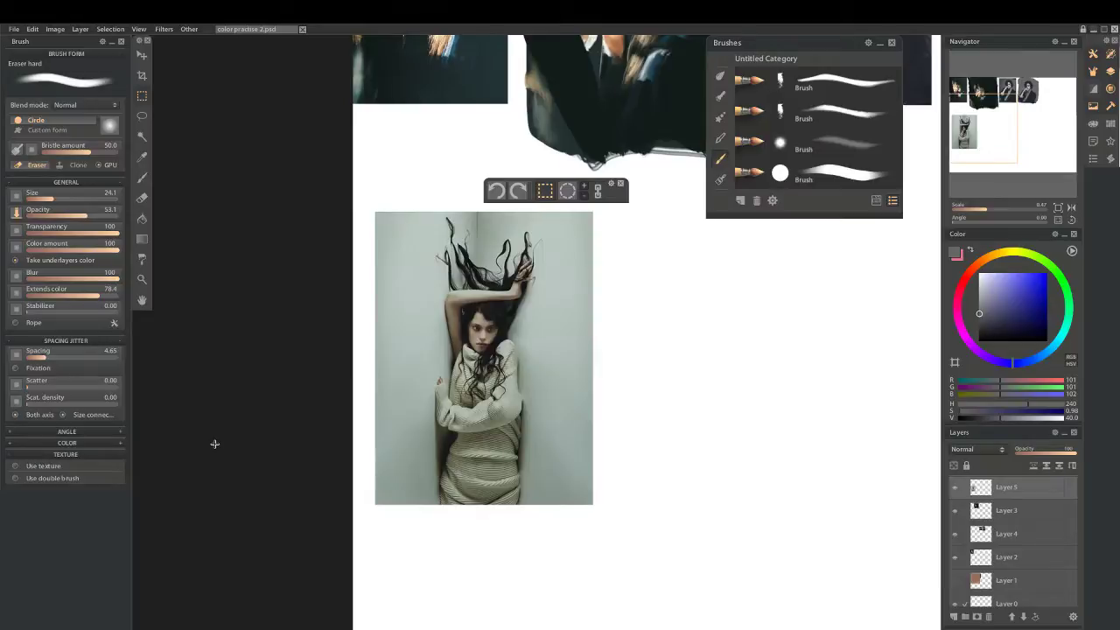
Switch to the Brush tool, check what Layer 4 holds by toggling its visibility, and make Layer 3 the active layer.
click(142, 178)
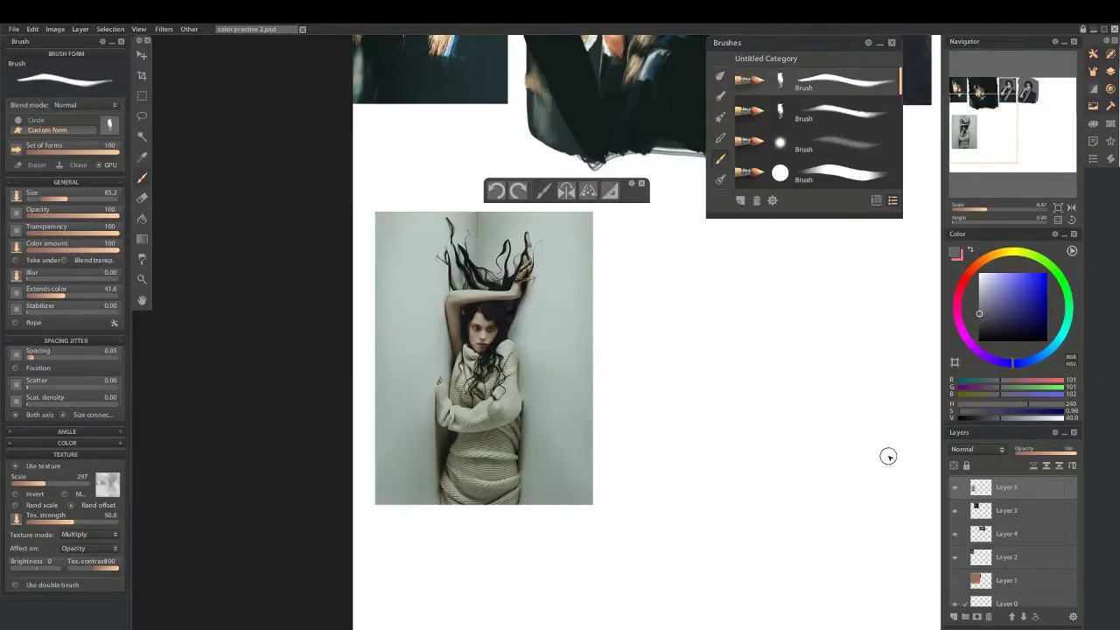
click(1013, 509)
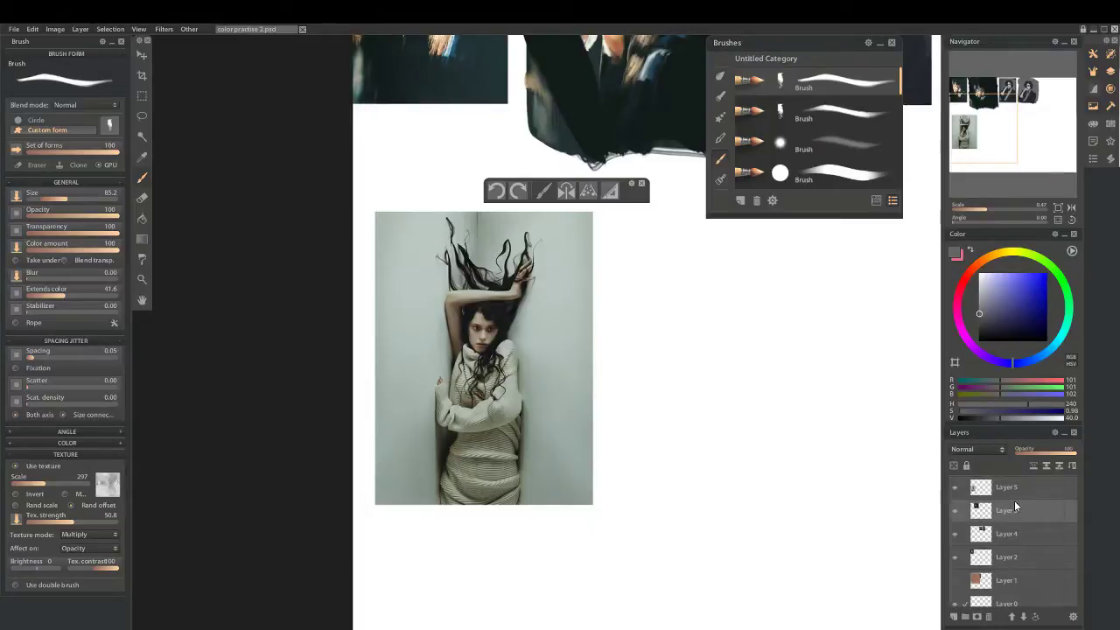
click(1004, 535)
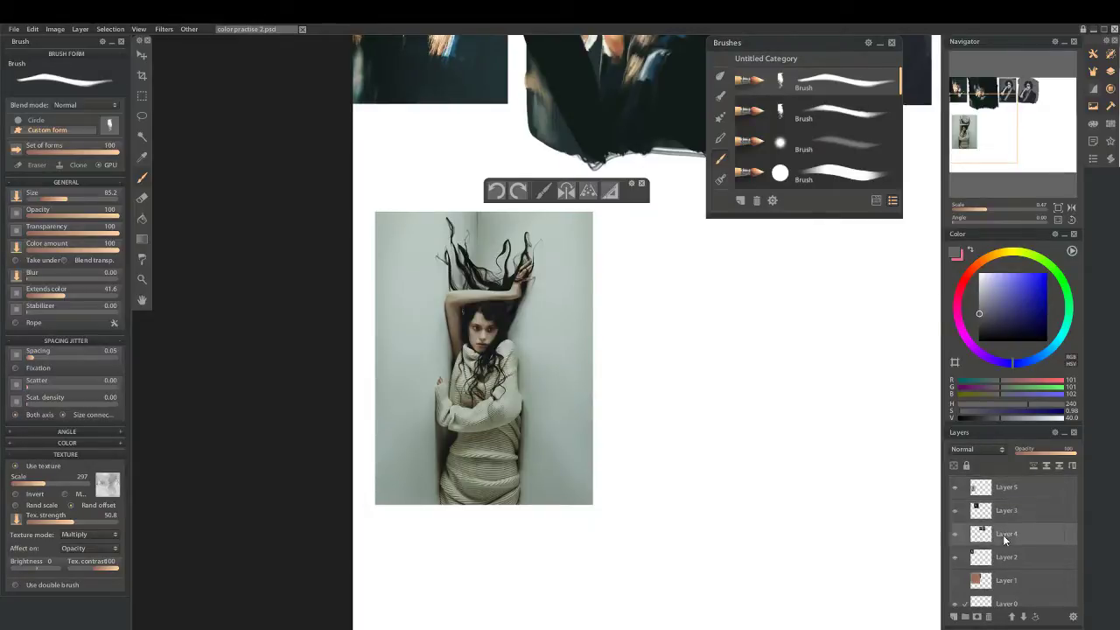
click(955, 534)
click(955, 534)
scroll(674, 443, up, 2)
scroll(690, 440, down, 3)
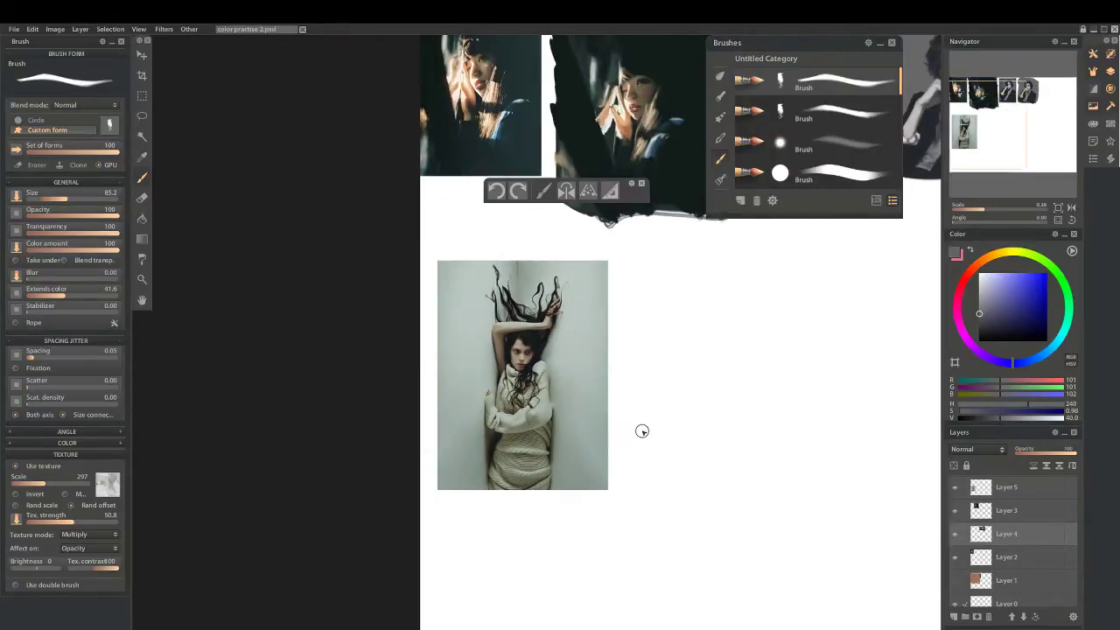
scroll(642, 431, up, 2)
scroll(642, 430, up, 1)
click(1022, 511)
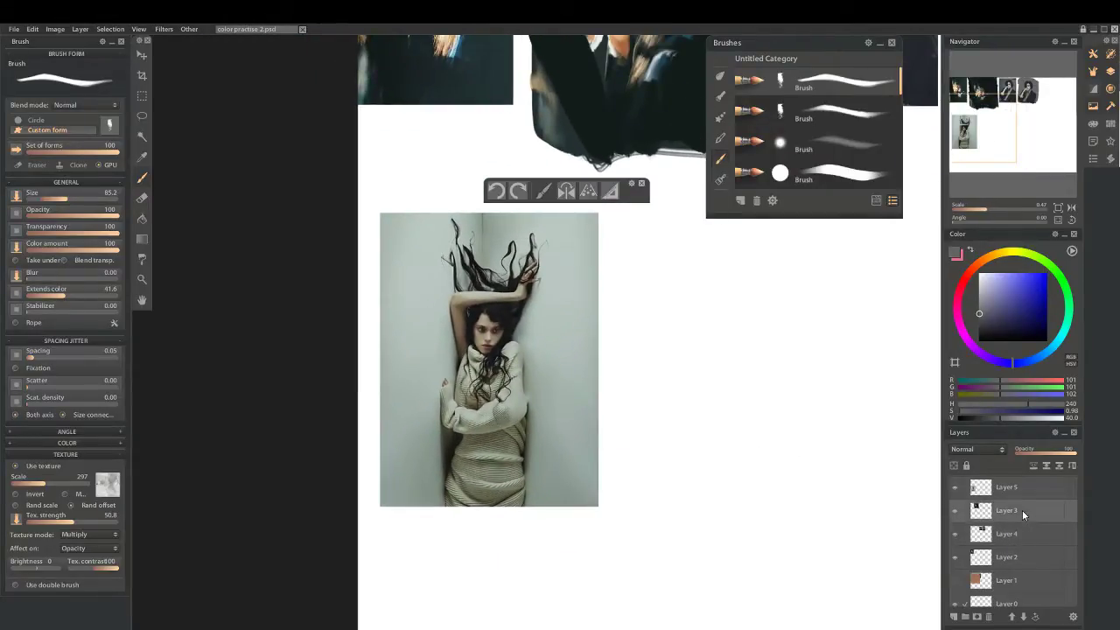
scroll(691, 440, up, 1)
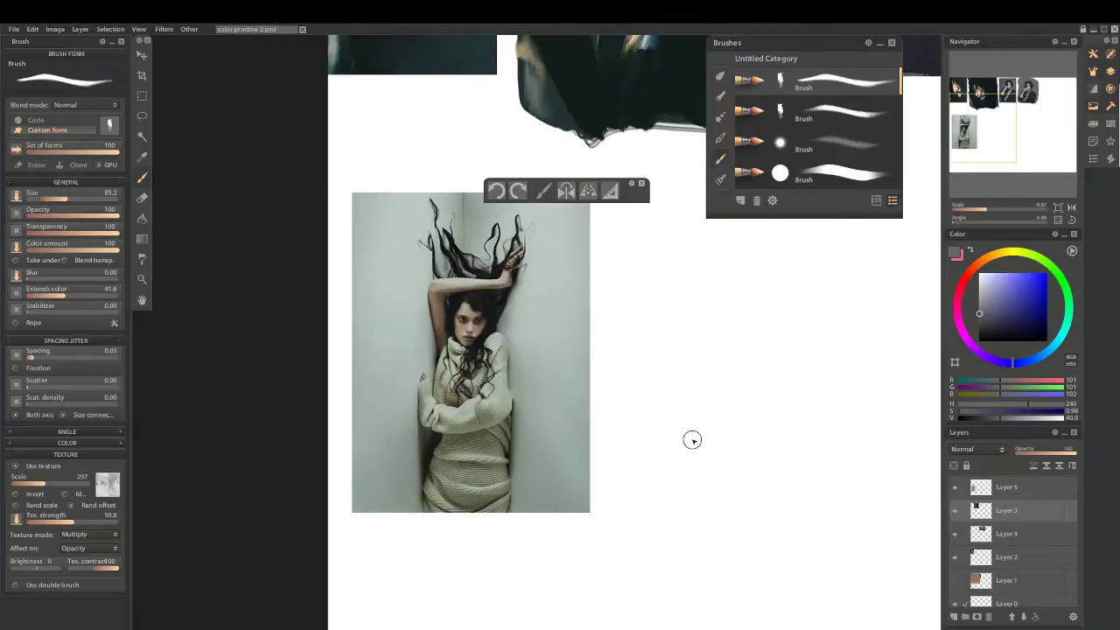
scroll(692, 440, down, 4)
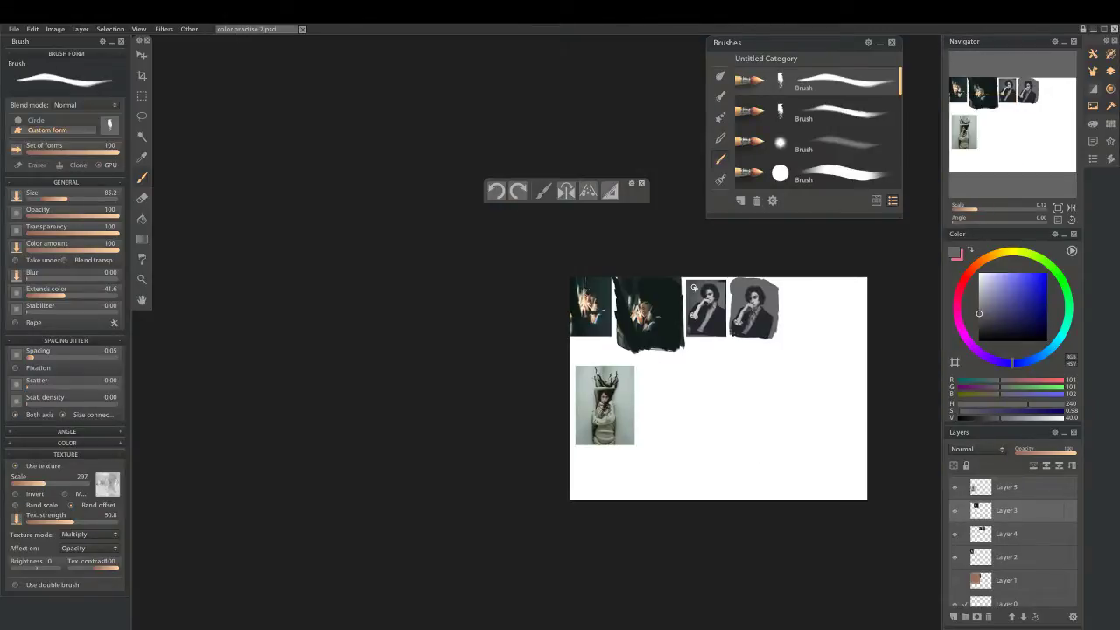
Paint a large grey-green backdrop (about RGB 179, 189, 175) on the blank canvas beside the sweater photo, using a brush size of about 363.
scroll(693, 287, up, 4)
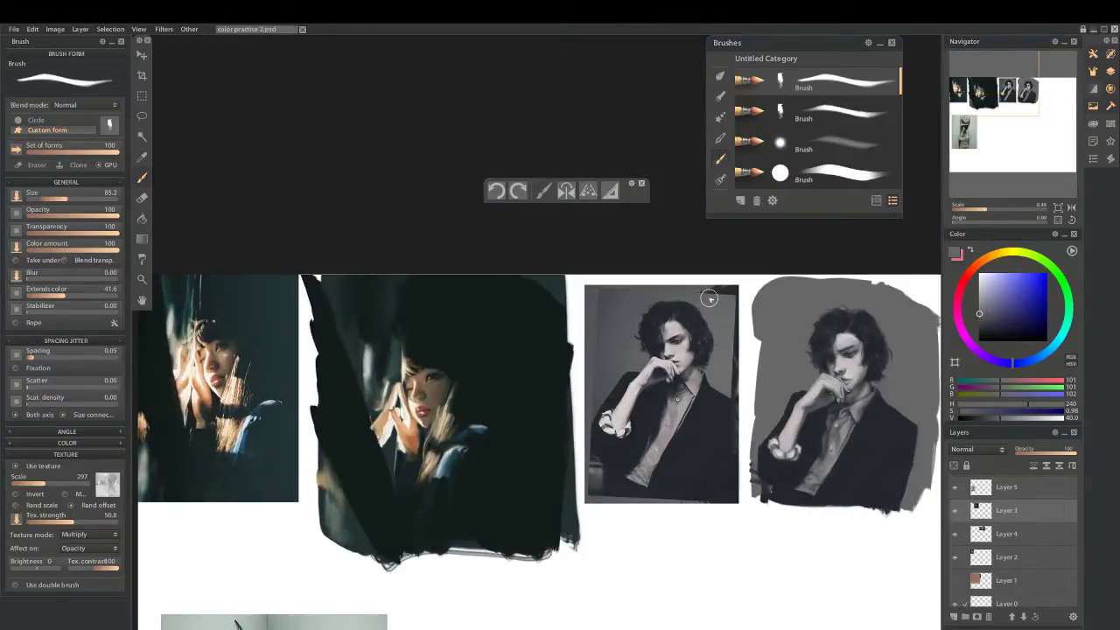
drag(1008, 118, 970, 132)
scroll(692, 375, up, 2)
scroll(792, 337, down, 1)
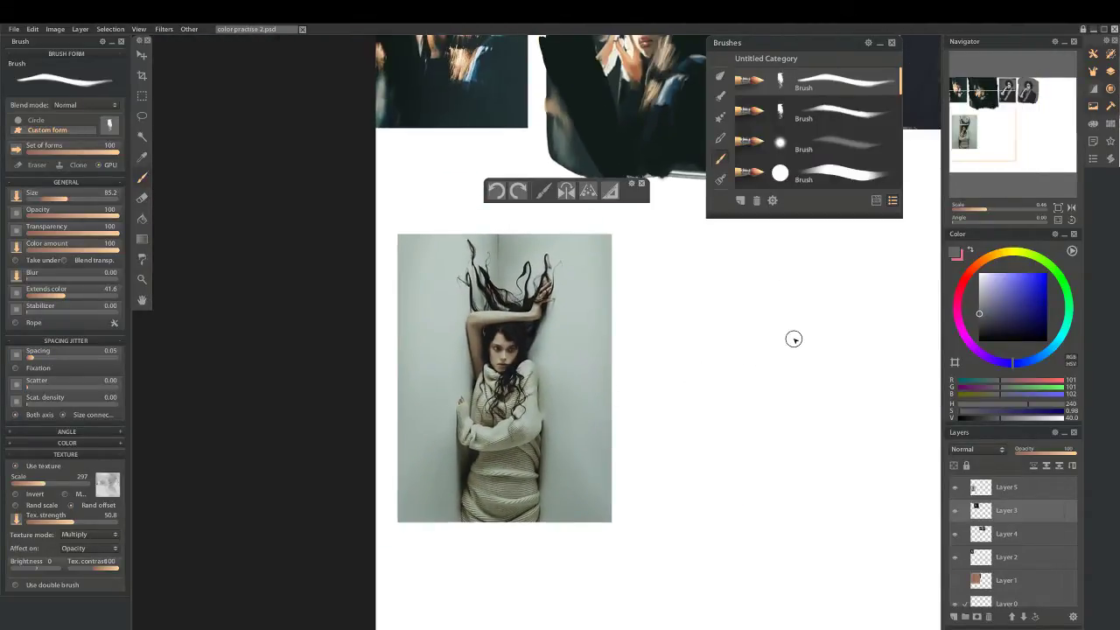
scroll(740, 430, up, 2)
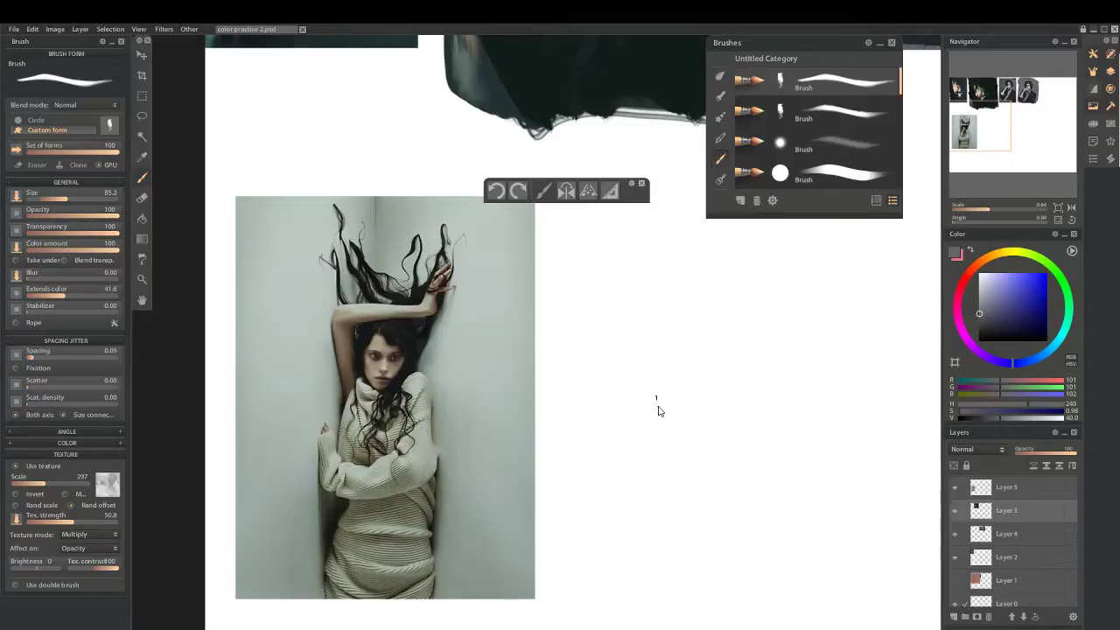
drag(630, 243, 645, 547)
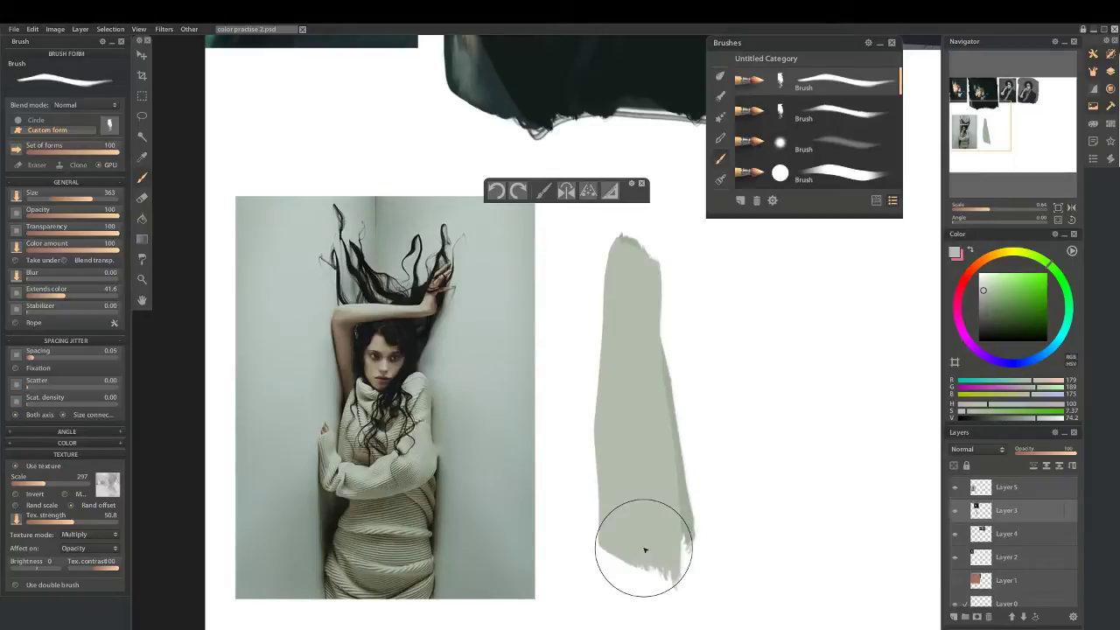
drag(616, 218, 636, 573)
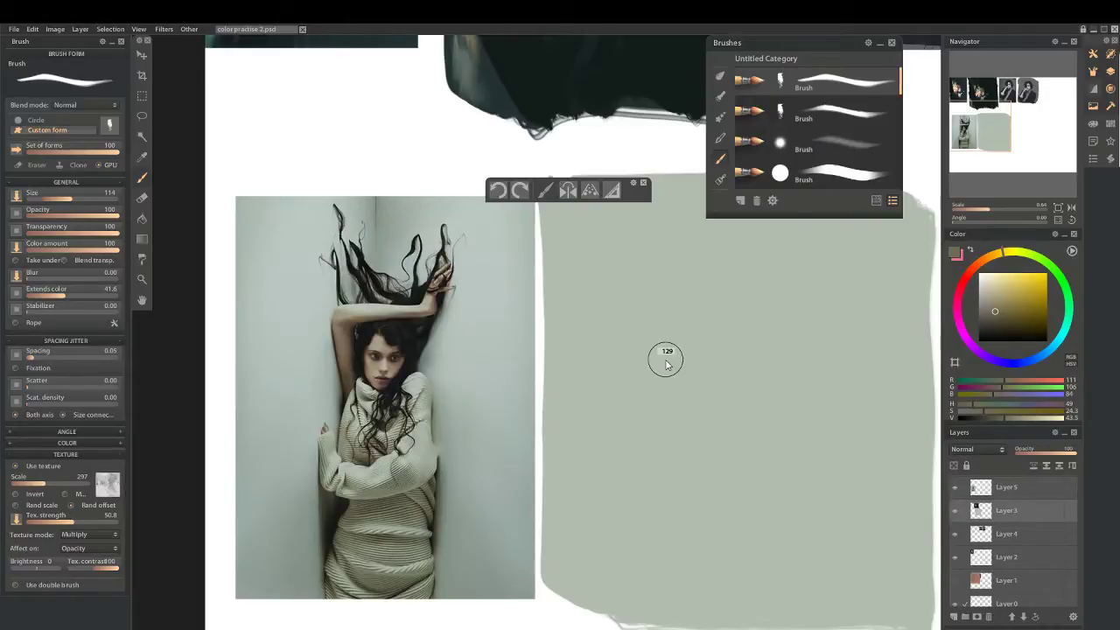
Block in the head on the grey-green backdrop with dark hair and muted brown skin tones, using a brush size of about 112.
drag(665, 364, 705, 362)
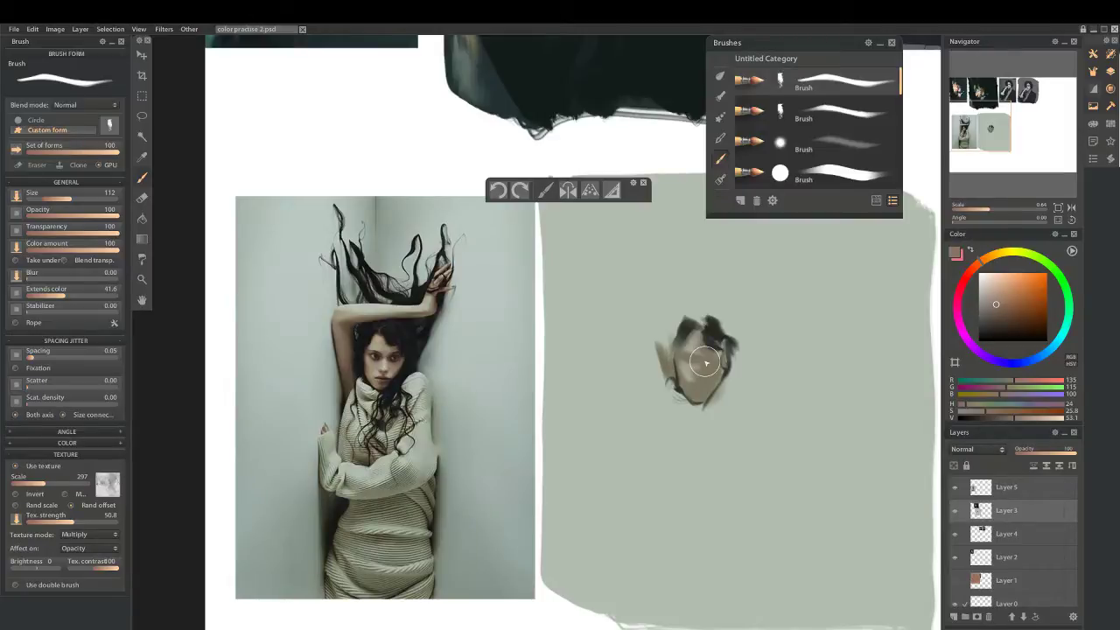
alt+click(700, 360)
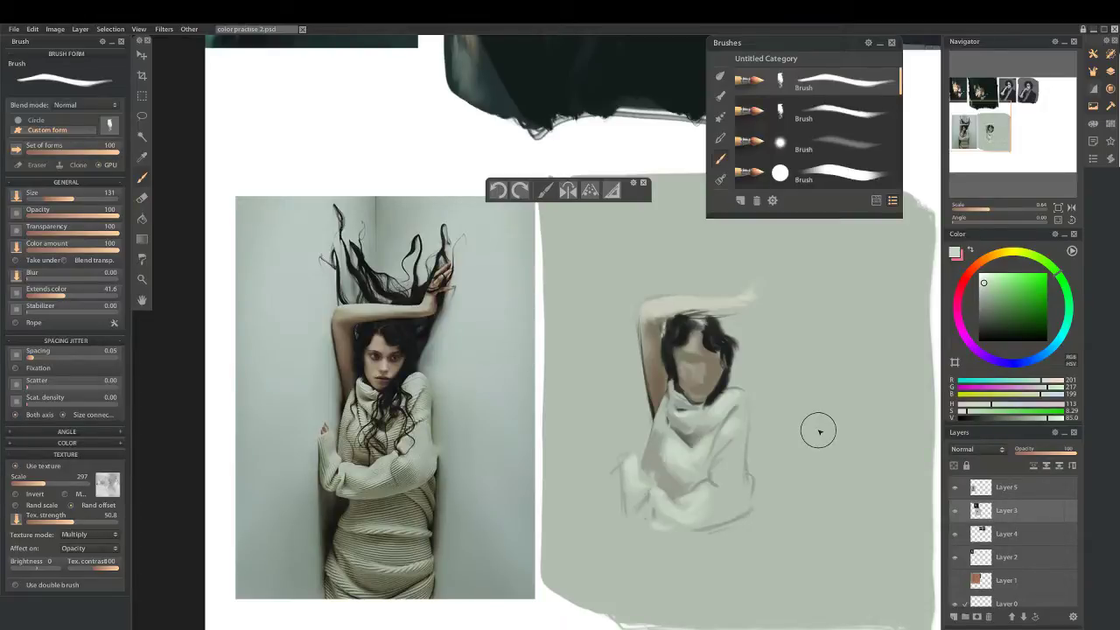
Add a short dark brown fold stroke to the middle of the painted sweater, and return to the light grey-green color.
key(x)
drag(710, 459, 682, 486)
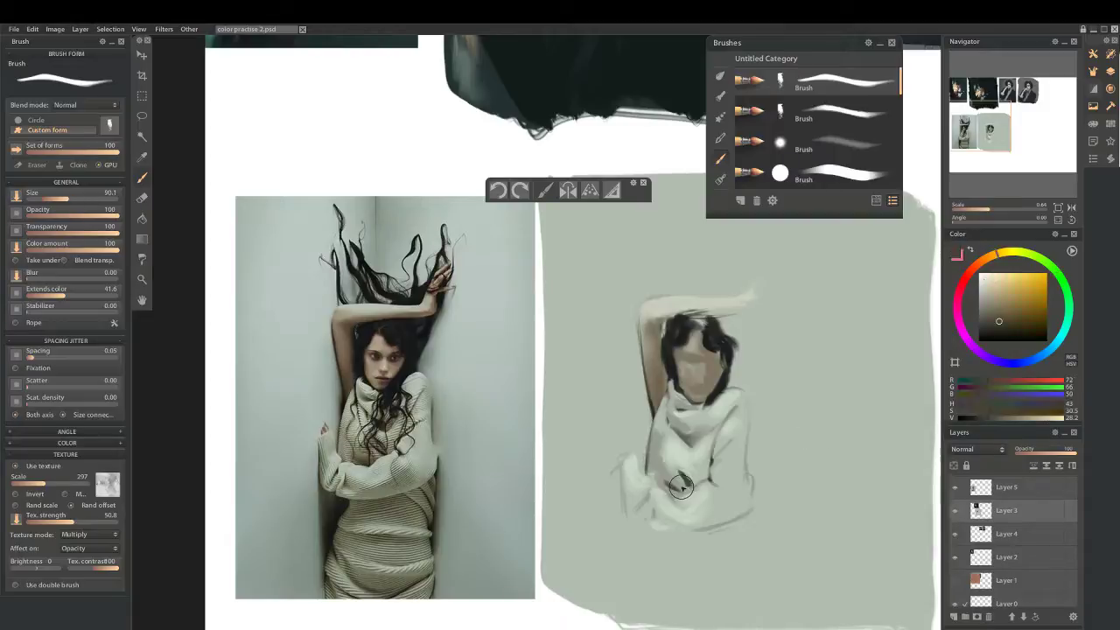
key(x)
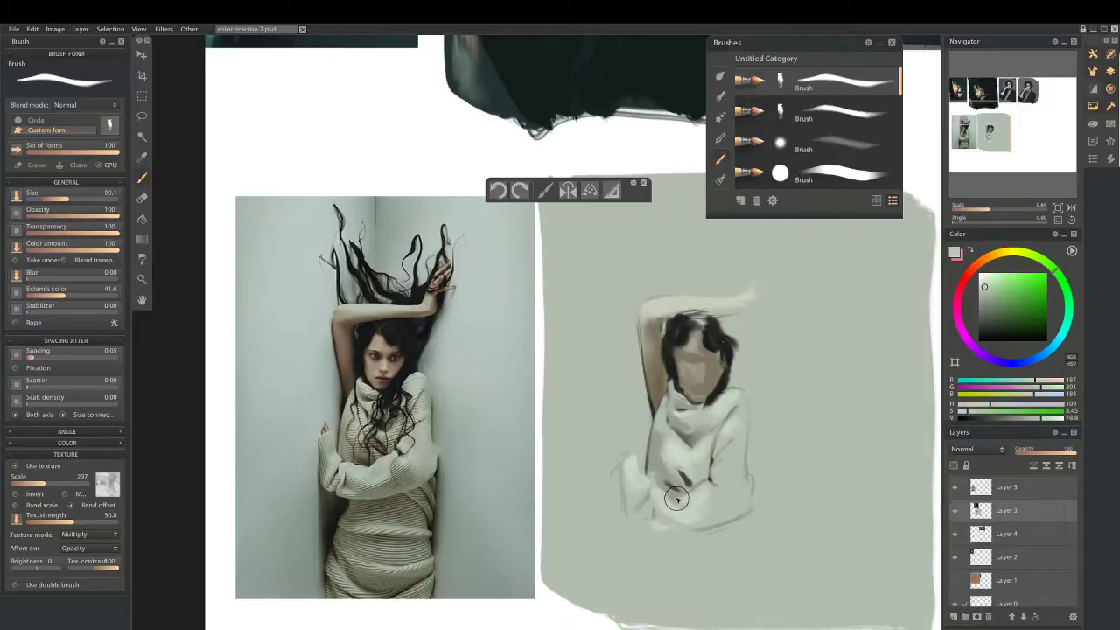